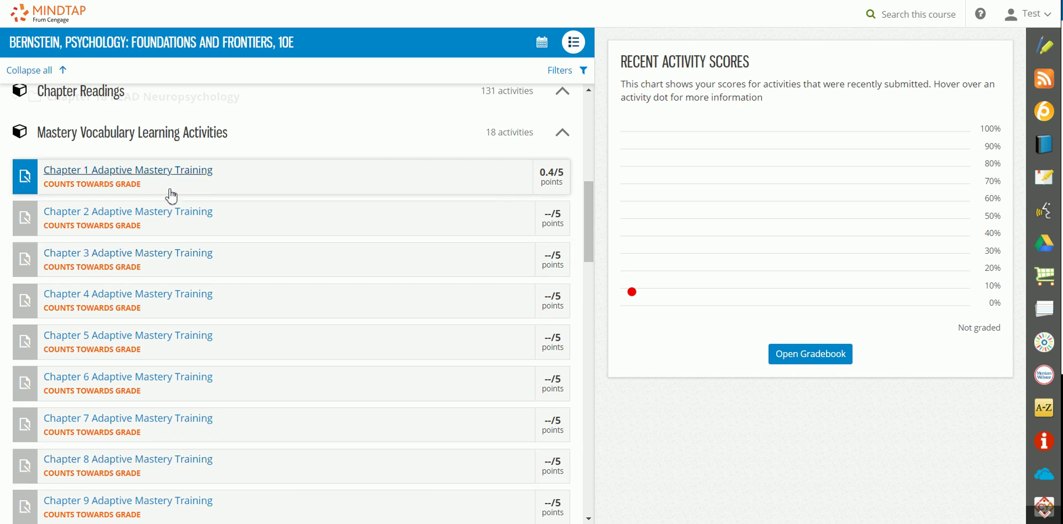
Start a five-item learning session in Chapter 1 Adaptive Mastery Training and acknowledge all five introductory term cards.
{"action": "left_click", "coordinate": [113, 180]}
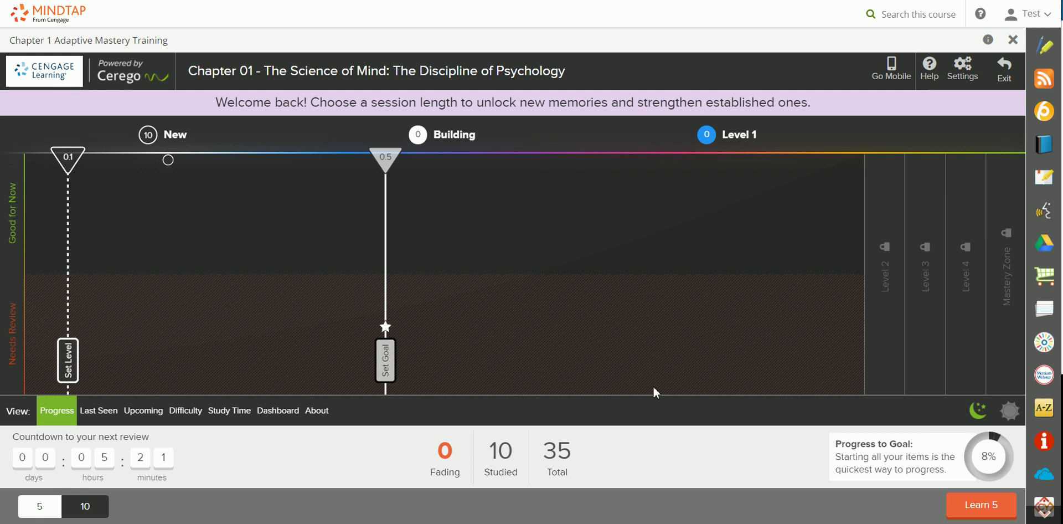
{"action": "left_click", "coordinate": [981, 504]}
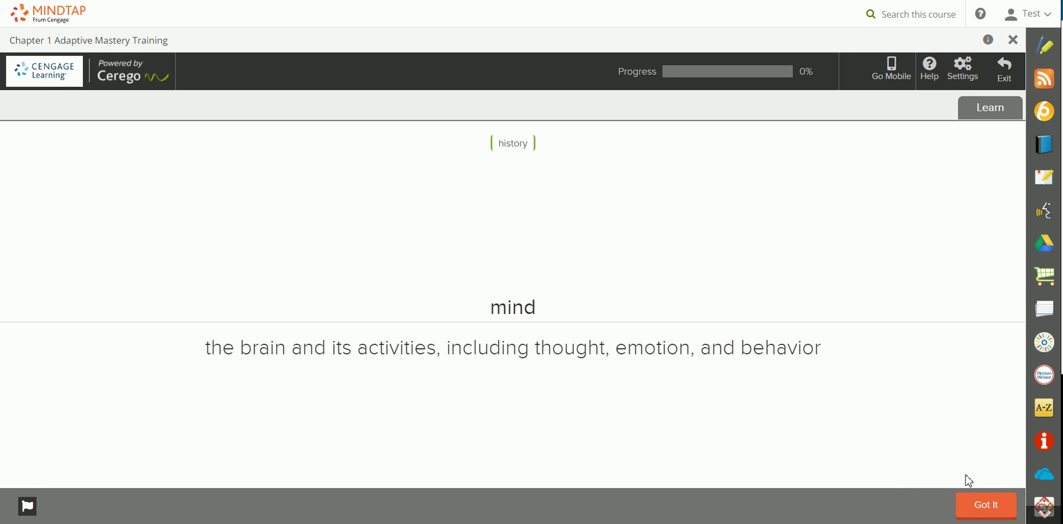
{"action": "left_click", "coordinate": [976, 509]}
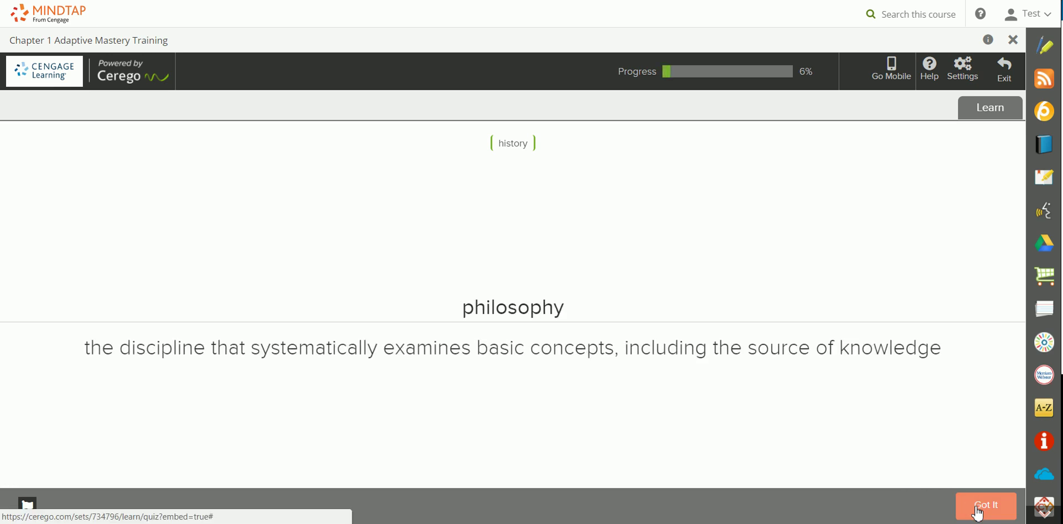
{"action": "left_click", "coordinate": [977, 510]}
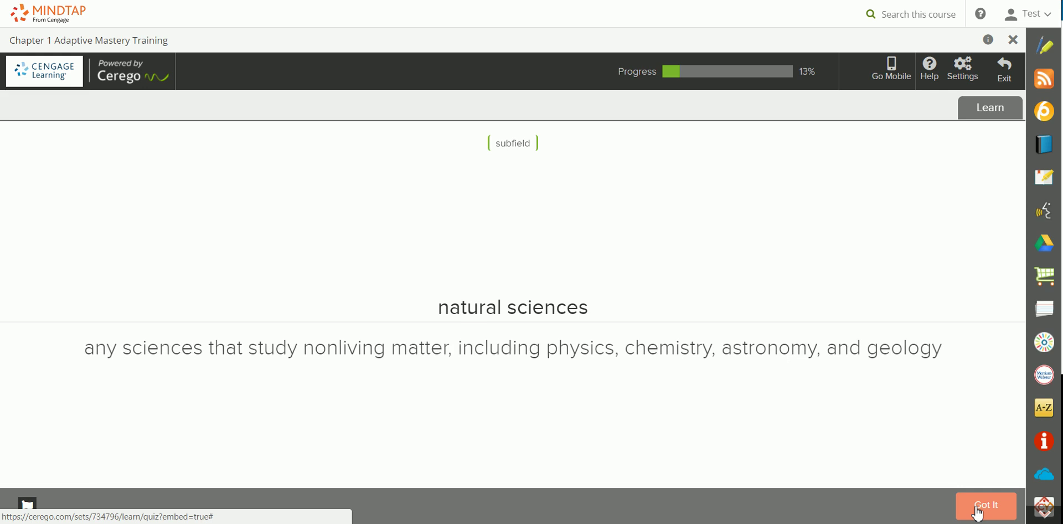
{"action": "left_click", "coordinate": [977, 509]}
{"action": "left_click", "coordinate": [977, 509]}
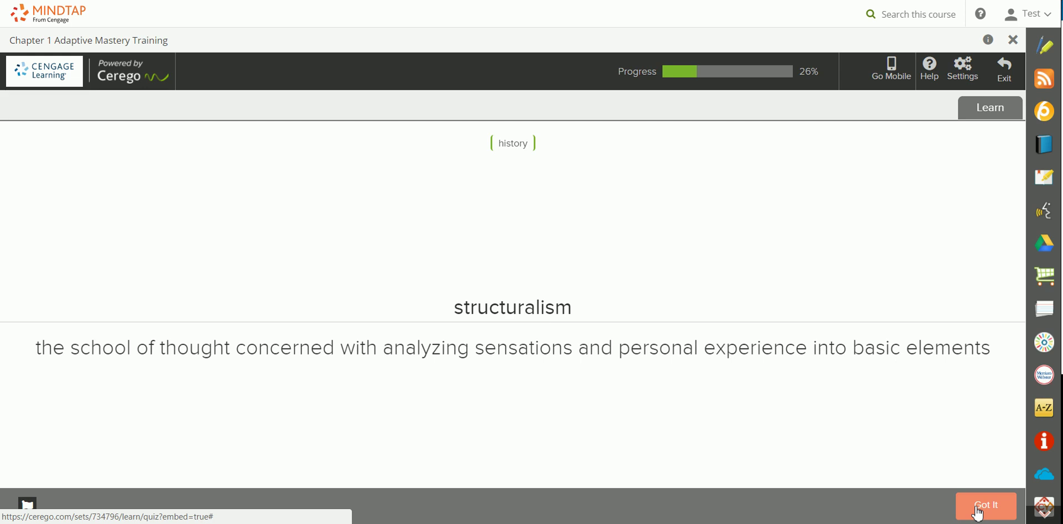
{"action": "left_click", "coordinate": [977, 509]}
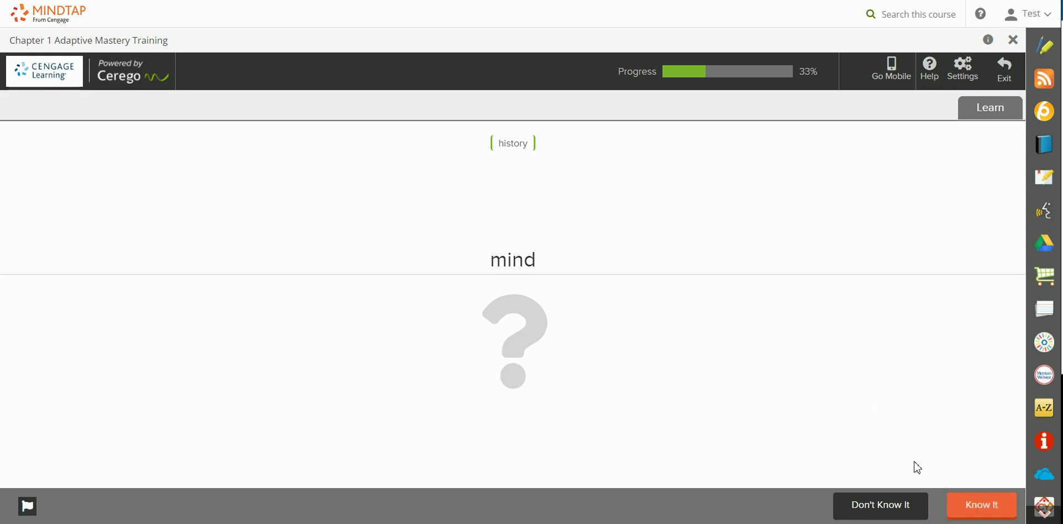
Mark the term "mind" as not known, and answer "structuralism" for the discipline that systematically examines basic concepts, acknowledging both corrections.
{"action": "left_click", "coordinate": [883, 505]}
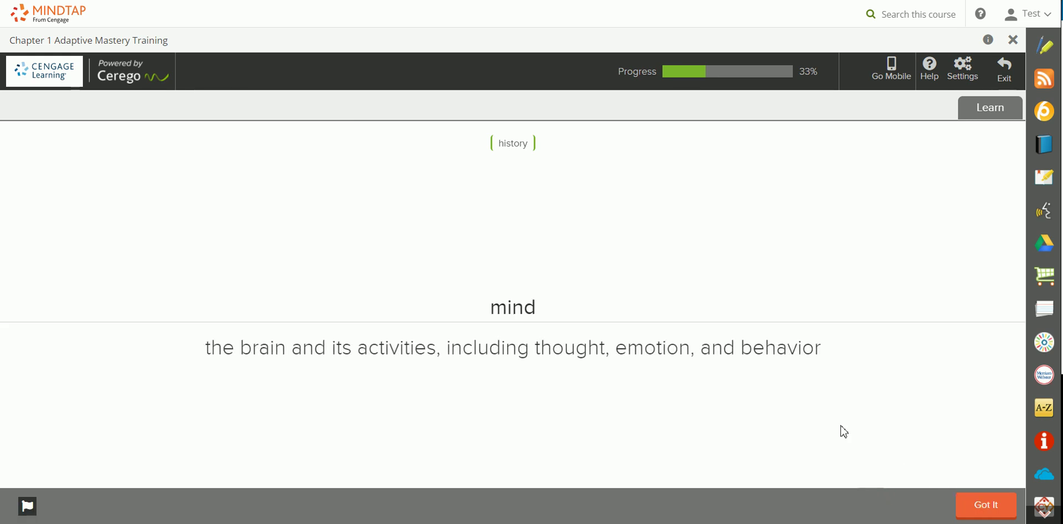
{"action": "left_click", "coordinate": [973, 504]}
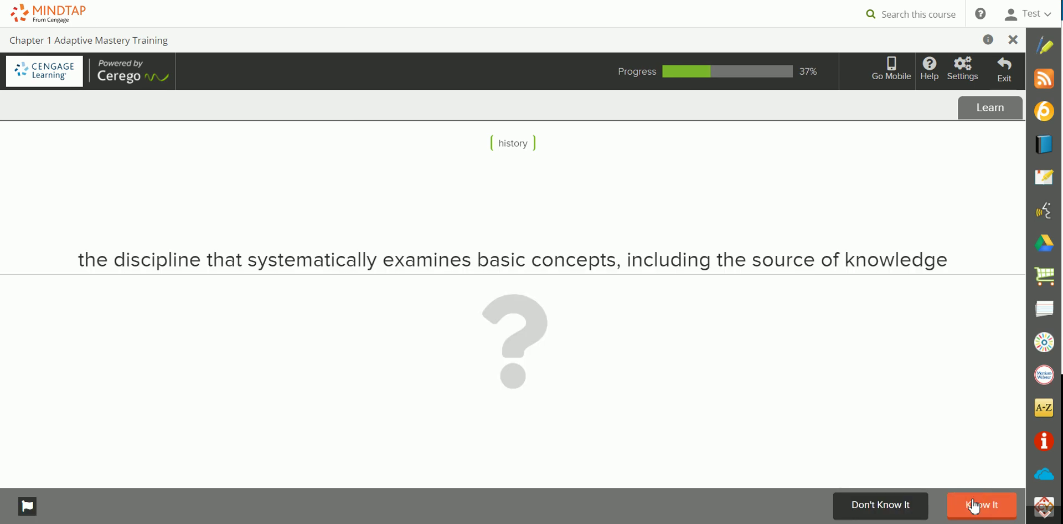
{"action": "left_click", "coordinate": [974, 505]}
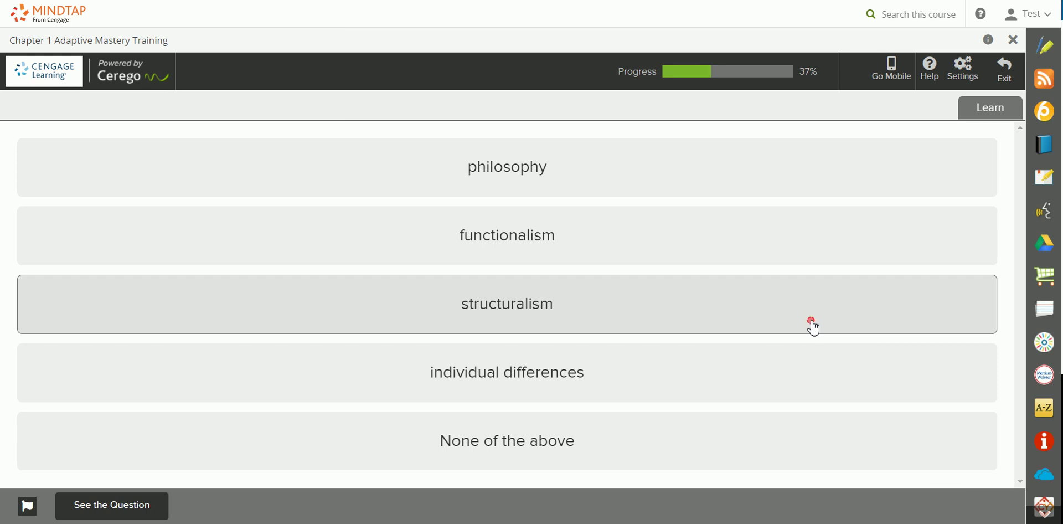
{"action": "left_click", "coordinate": [813, 328]}
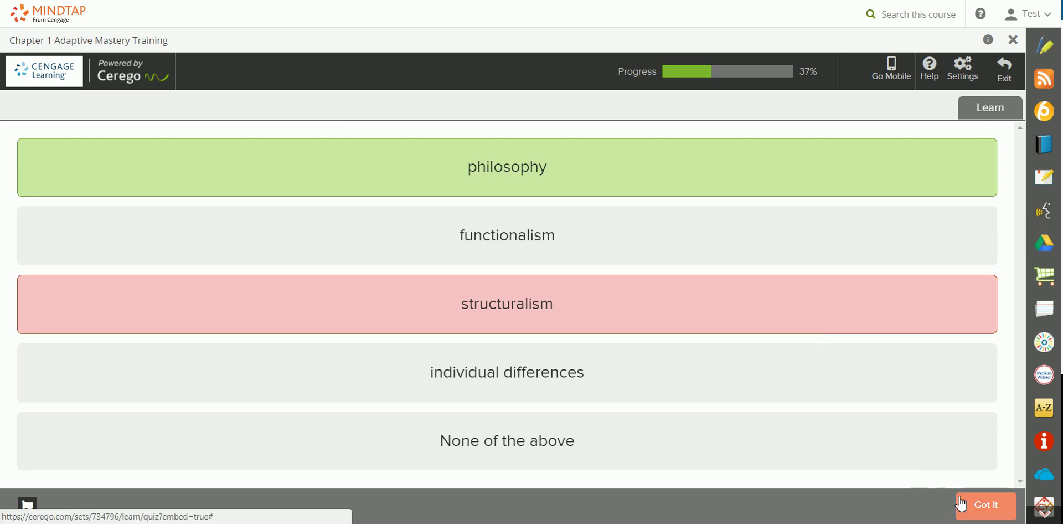
{"action": "left_click", "coordinate": [977, 507]}
{"action": "left_click", "coordinate": [978, 507]}
Match psychology to "the scientific study of behavior and mental processes" and mind to "the brain and its activities, including thought, emotion, and behavior".
{"action": "left_click", "coordinate": [977, 507]}
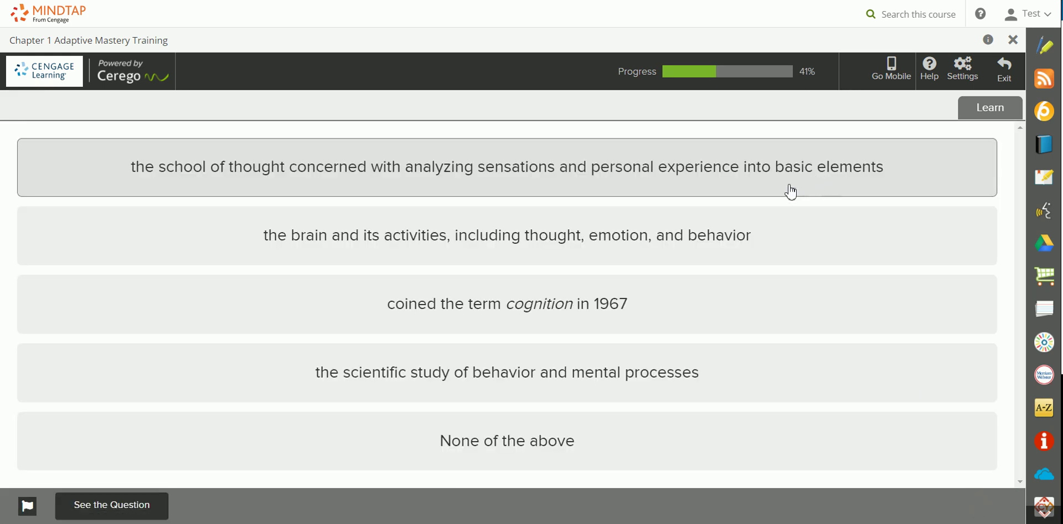
{"action": "left_click", "coordinate": [705, 382]}
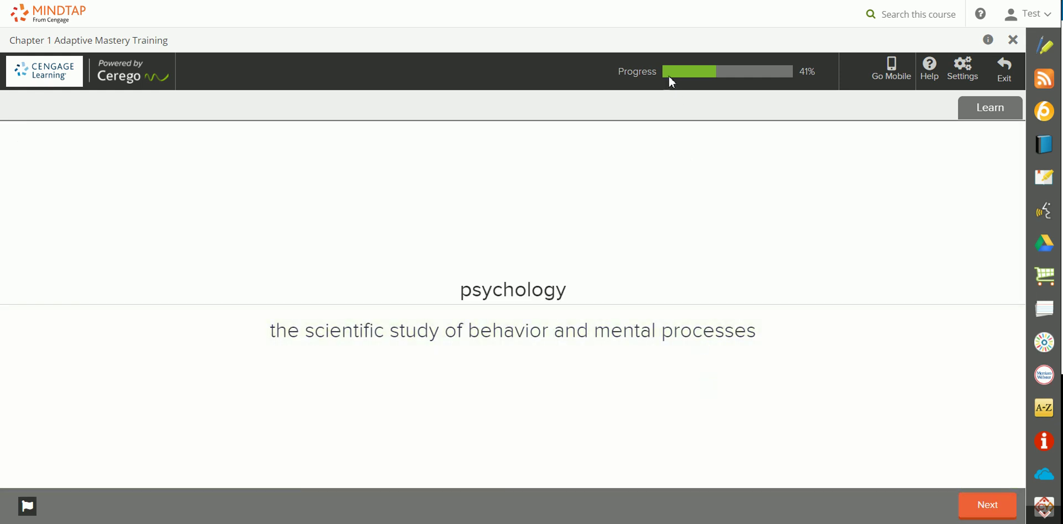
{"action": "left_click", "coordinate": [980, 503]}
{"action": "left_click", "coordinate": [980, 504]}
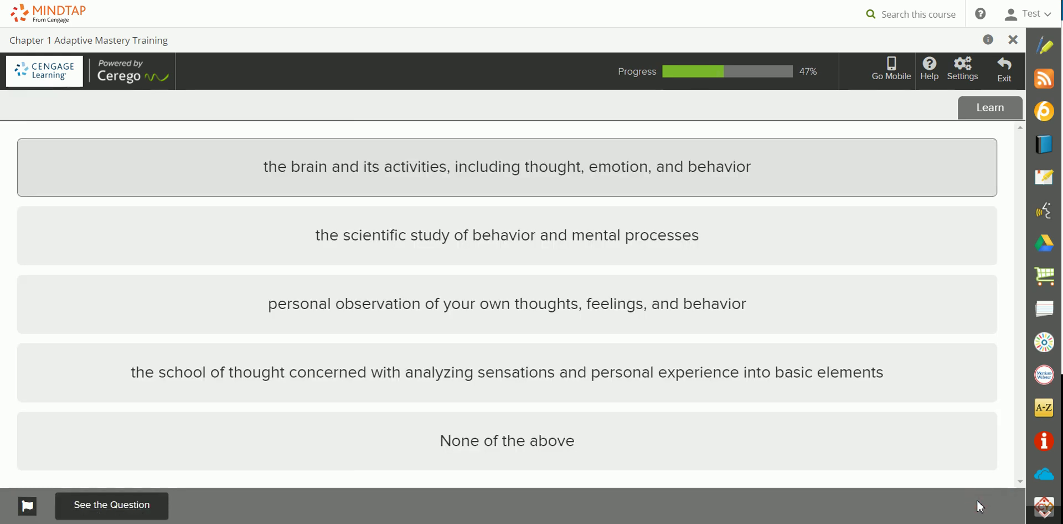
{"action": "left_click", "coordinate": [872, 174]}
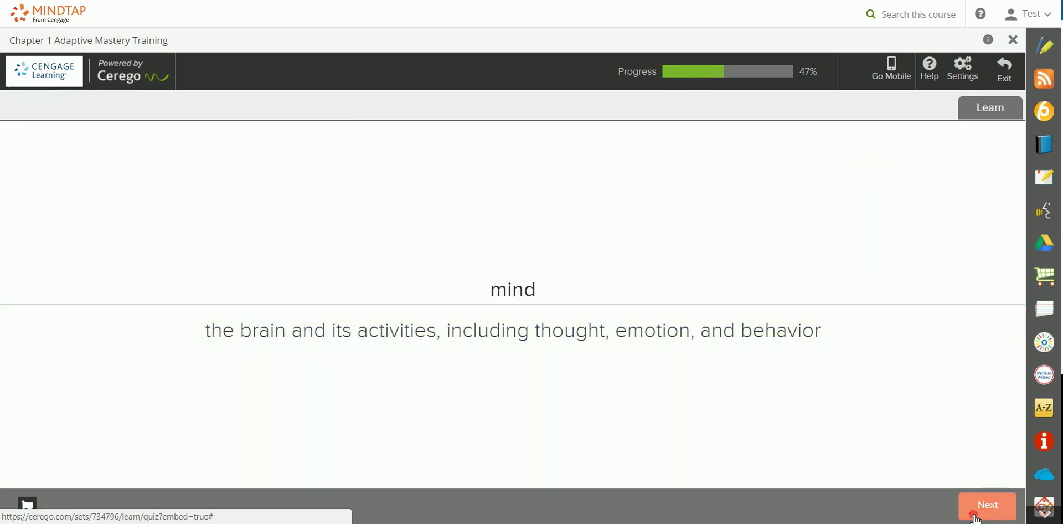
{"action": "left_click", "coordinate": [976, 516]}
Match natural sciences to the study of nonliving matter, and answer "philosophy" for the discipline that systematically examines basic concepts.
{"action": "left_click", "coordinate": [975, 515]}
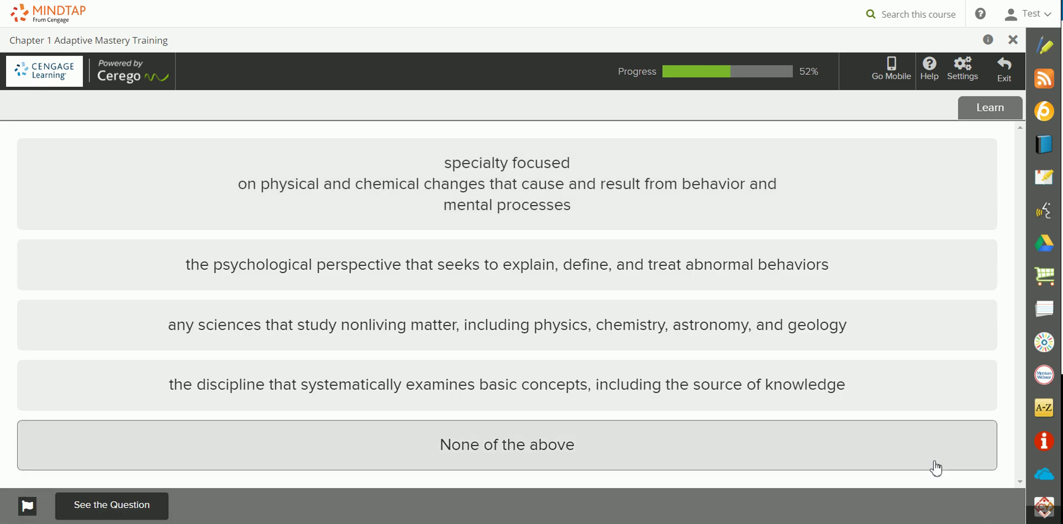
{"action": "left_click", "coordinate": [858, 338]}
{"action": "left_click", "coordinate": [964, 513]}
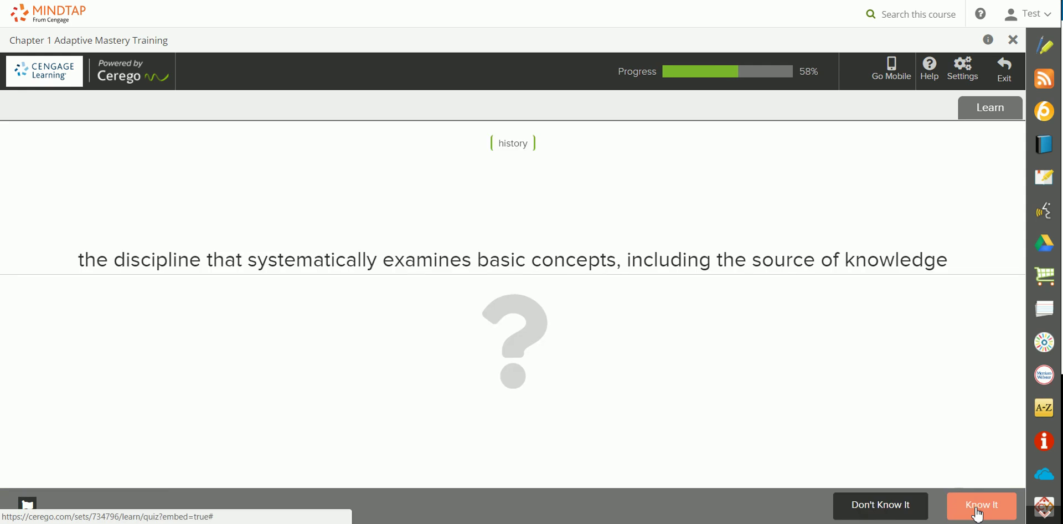
{"action": "left_click", "coordinate": [977, 513]}
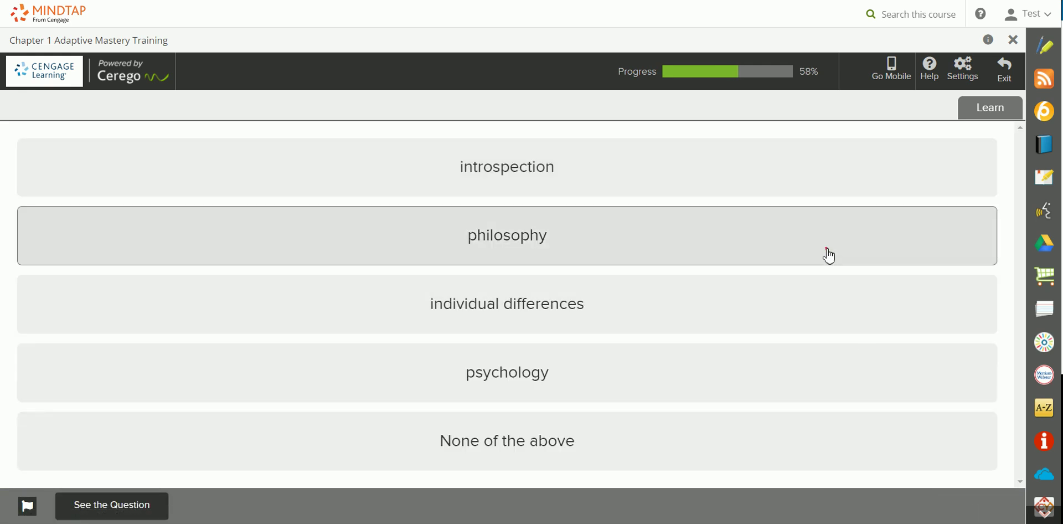
{"action": "left_click", "coordinate": [827, 257]}
{"action": "left_click", "coordinate": [981, 506]}
Answer the following quiz question, and match philosophy to "the discipline that systematically examines basic concepts, including the source of knowledge".
{"action": "left_click", "coordinate": [980, 508]}
{"action": "left_click", "coordinate": [767, 447]}
{"action": "left_click", "coordinate": [988, 506]}
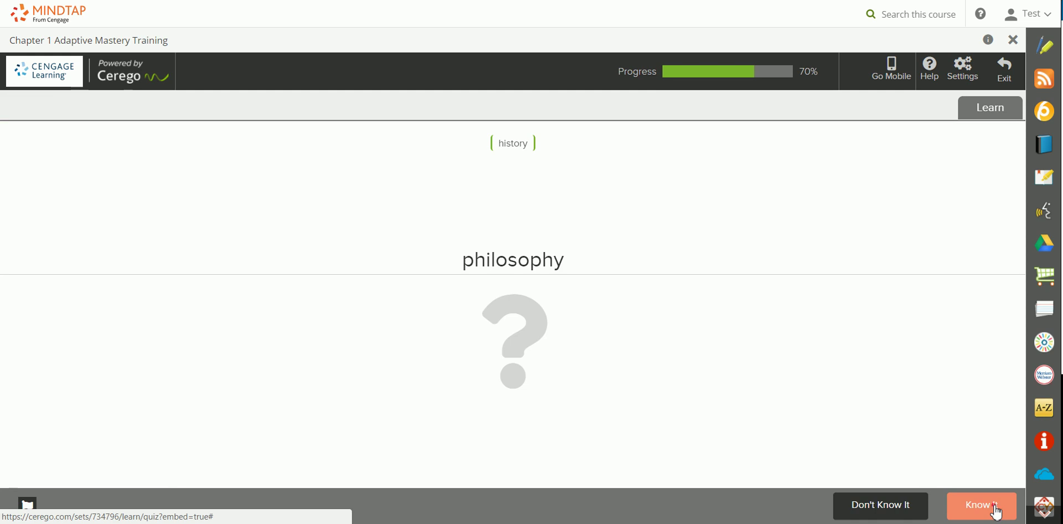
{"action": "left_click", "coordinate": [995, 512]}
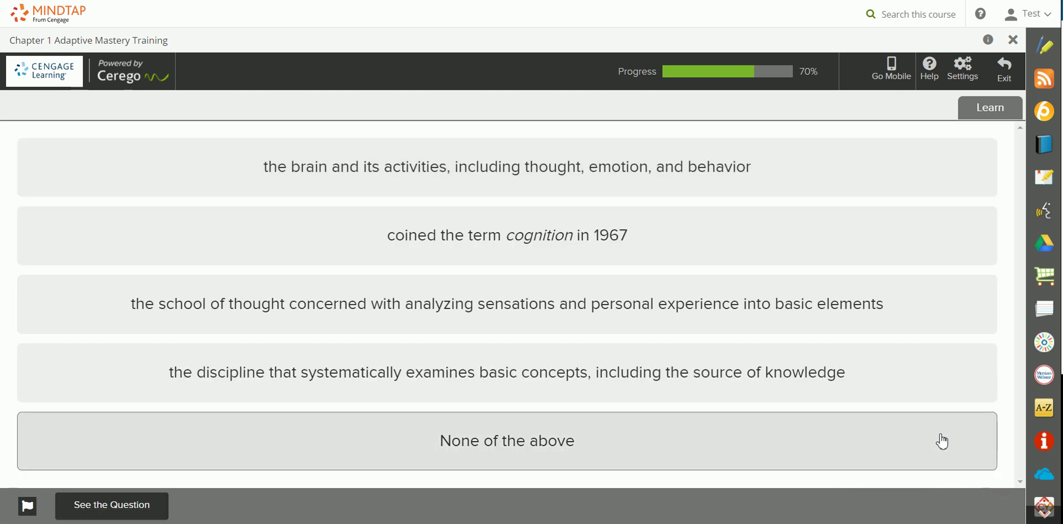
{"action": "left_click", "coordinate": [886, 392]}
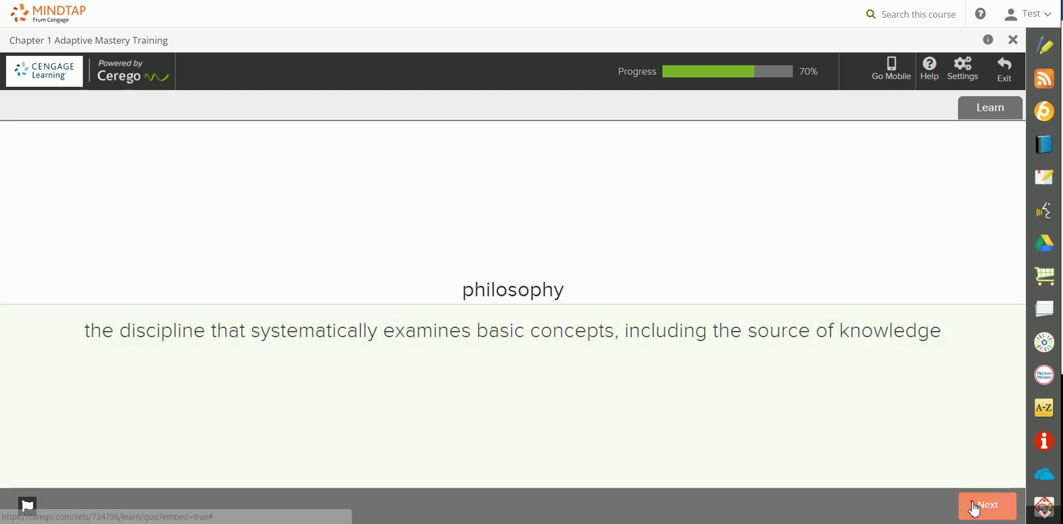
{"action": "left_click", "coordinate": [976, 505]}
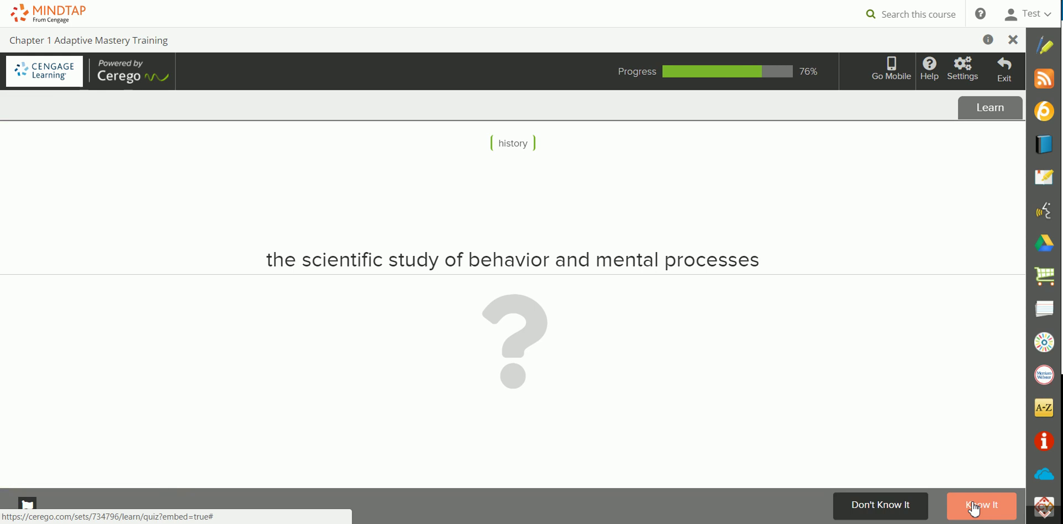
Answer "psychology" for the scientific study of behavior and mental processes, and "natural sciences" for the next question.
{"action": "left_click", "coordinate": [974, 506]}
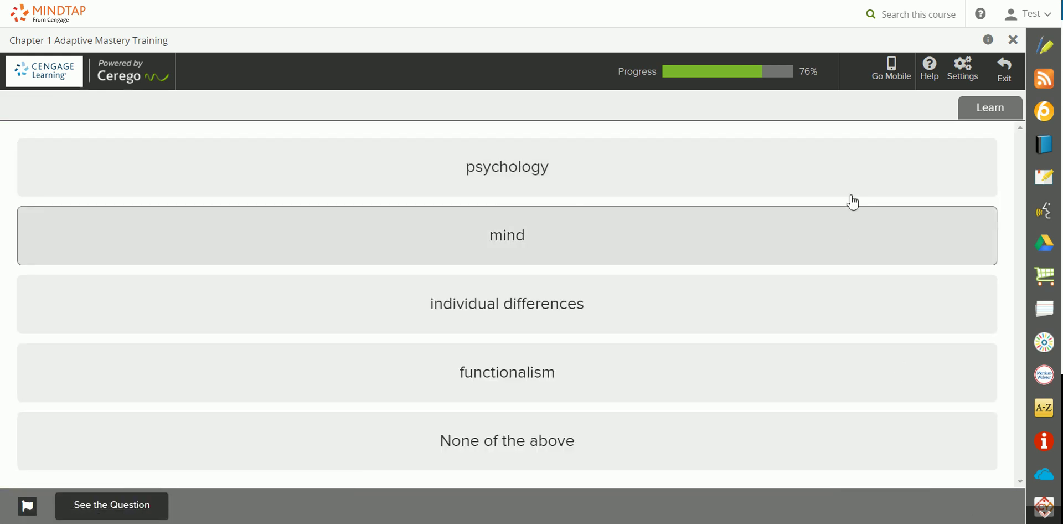
{"action": "left_click", "coordinate": [850, 187]}
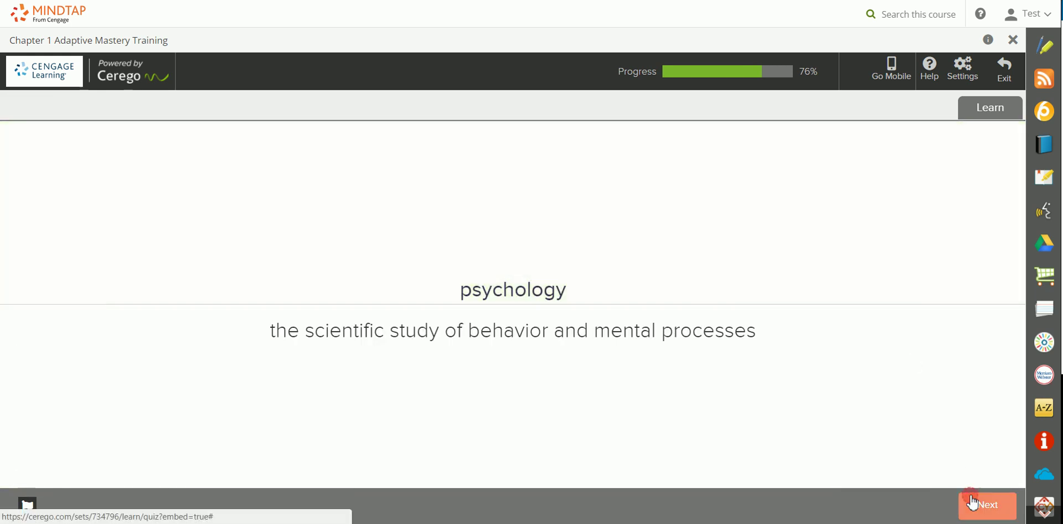
{"action": "left_click", "coordinate": [972, 503]}
{"action": "left_click", "coordinate": [972, 502]}
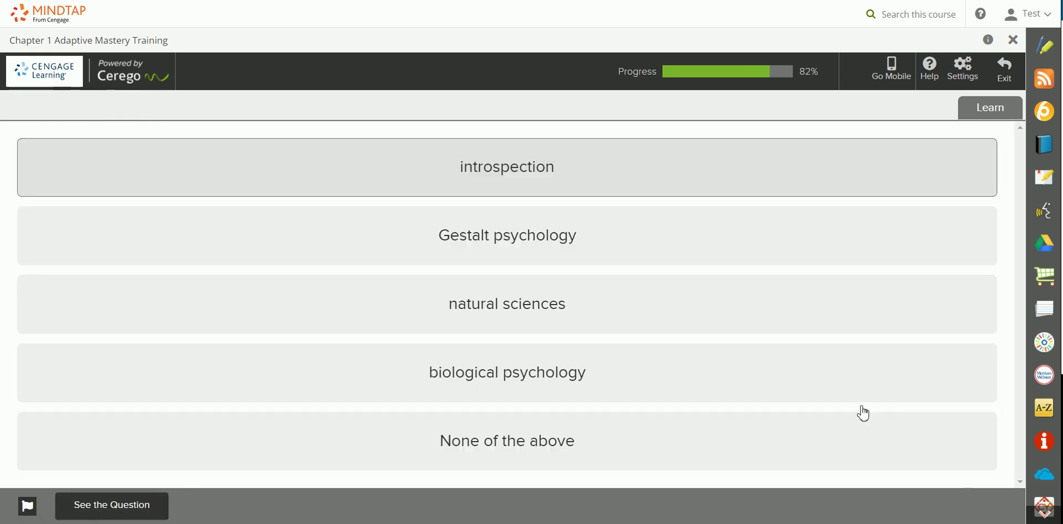
{"action": "left_click", "coordinate": [763, 307]}
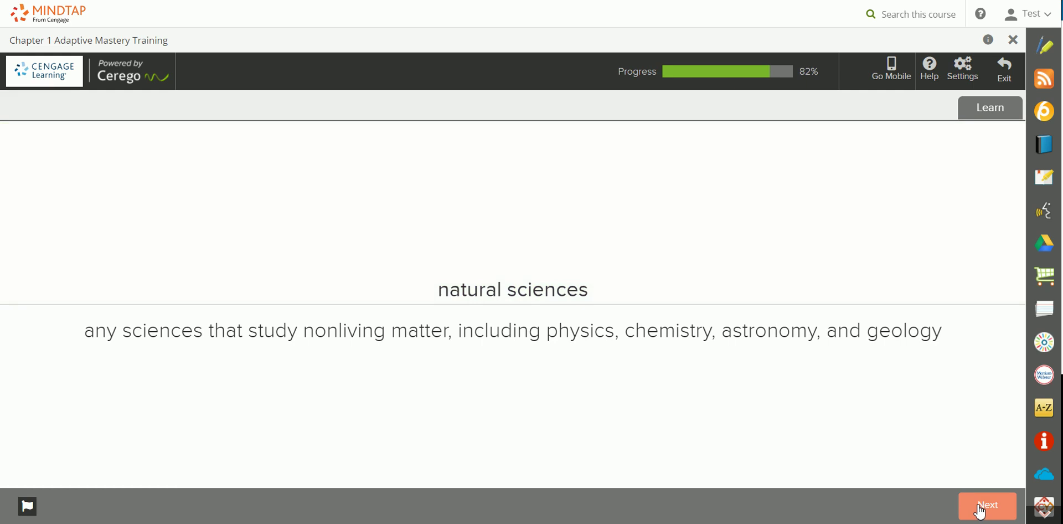
{"action": "left_click", "coordinate": [980, 506]}
Choose the definition about analyzing sensations and personal experience into basic elements, and answer the final question that asks for its term.
{"action": "left_click", "coordinate": [979, 508]}
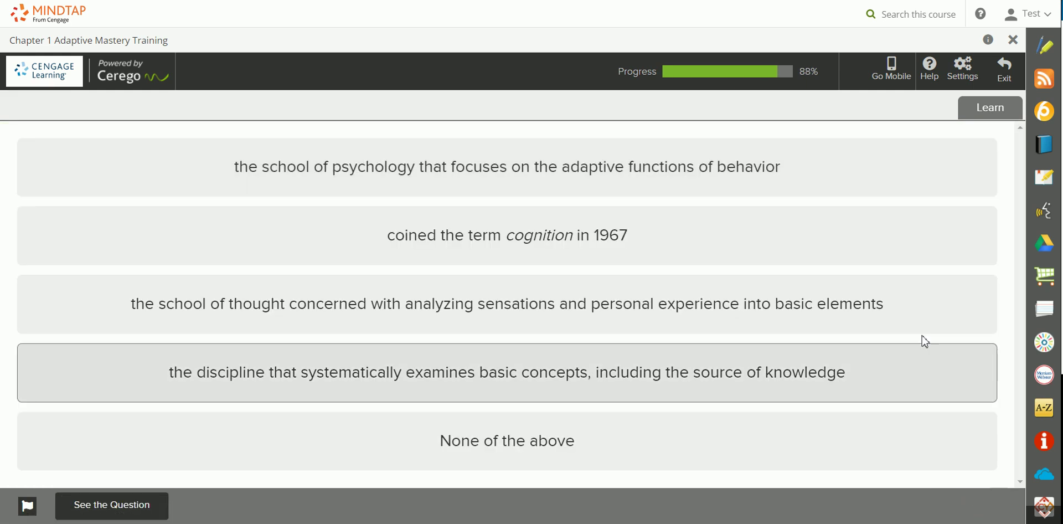
{"action": "left_click", "coordinate": [919, 325]}
{"action": "left_click", "coordinate": [984, 504]}
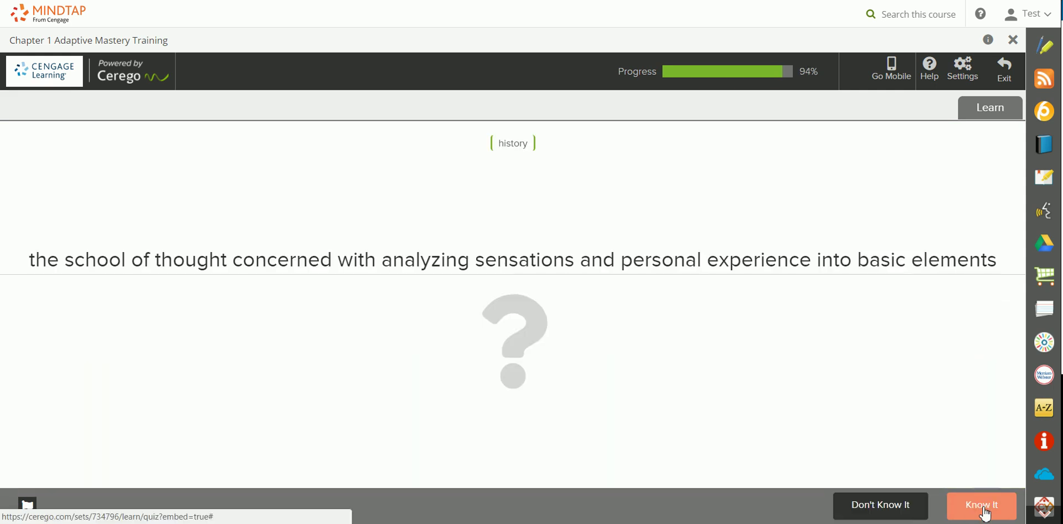
{"action": "left_click", "coordinate": [982, 510]}
{"action": "left_click", "coordinate": [894, 383]}
{"action": "left_click", "coordinate": [983, 510]}
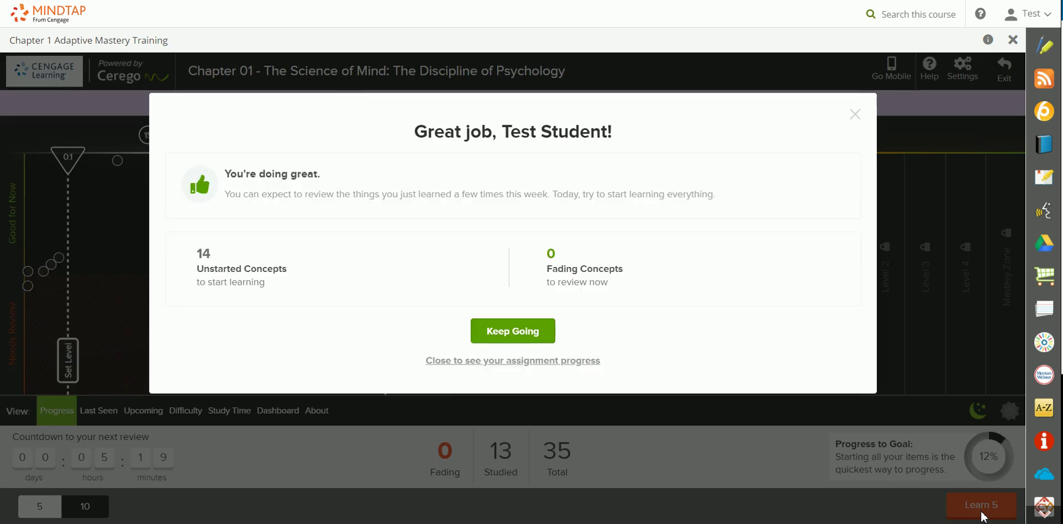
Dismiss the session summary and exit the Chapter 1 training activity.
{"action": "left_click", "coordinate": [856, 115]}
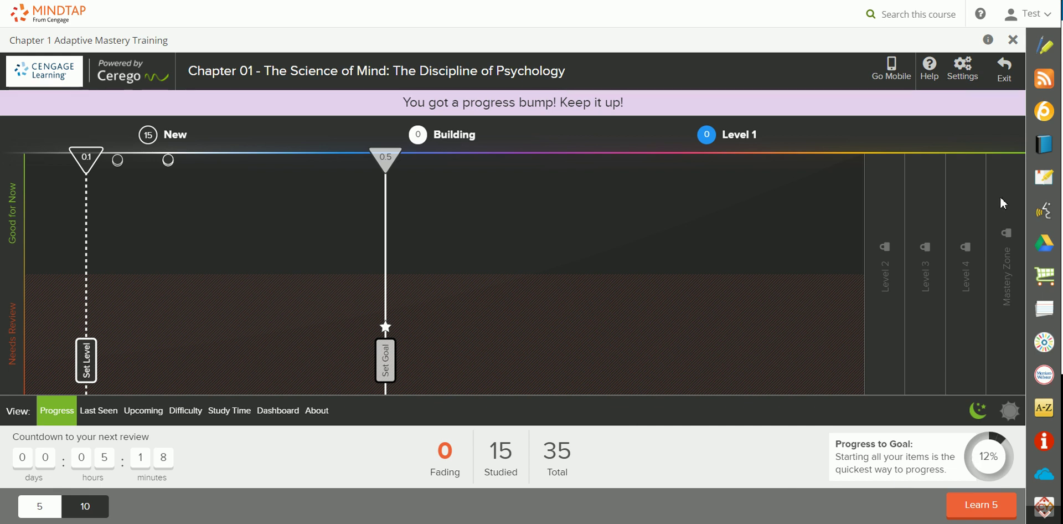
{"action": "left_click", "coordinate": [1005, 72]}
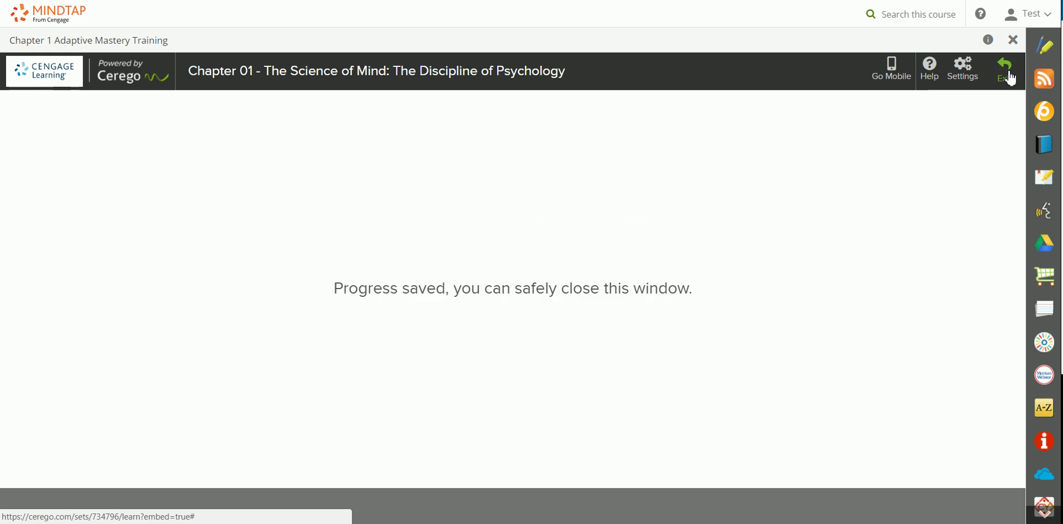